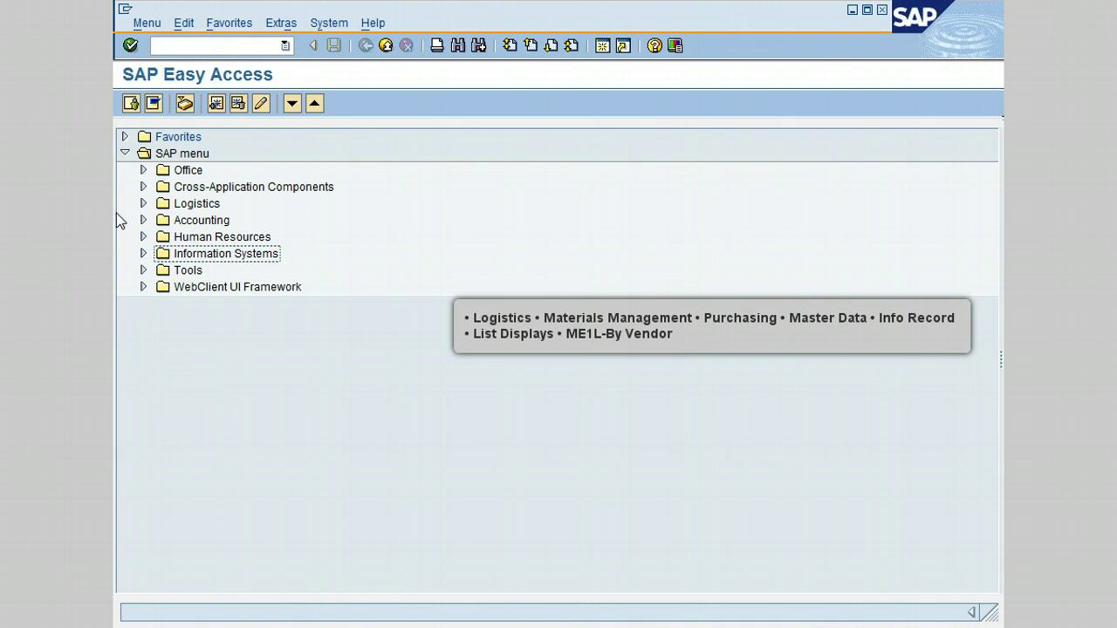
Open the ME1L - By Vendor report from the purchasing info record list displays under Materials Management master data
click(142, 203)
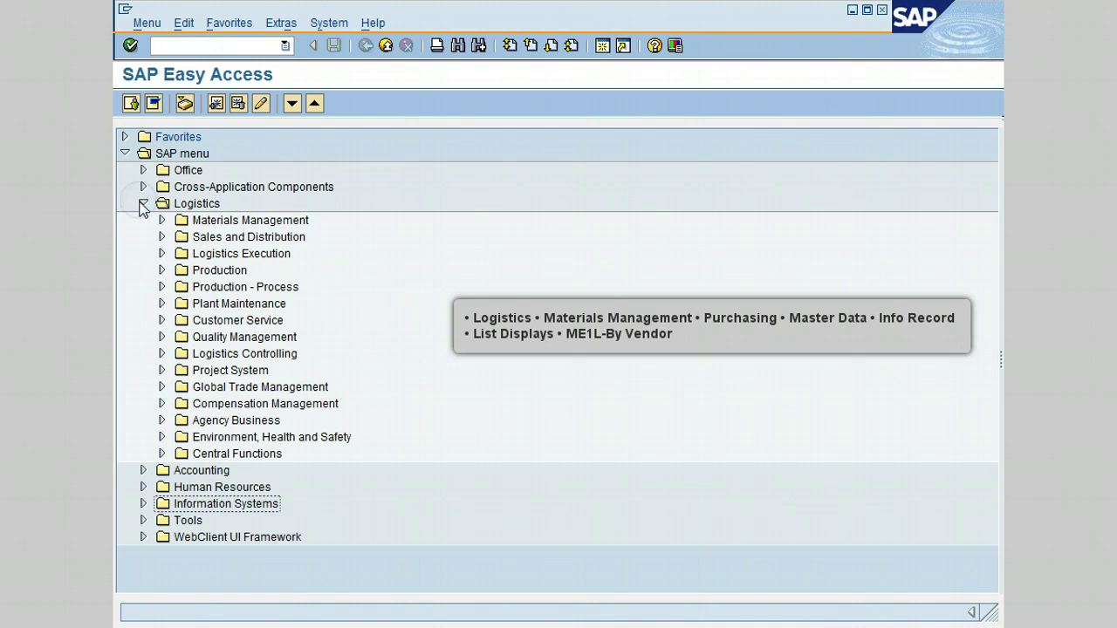
click(161, 220)
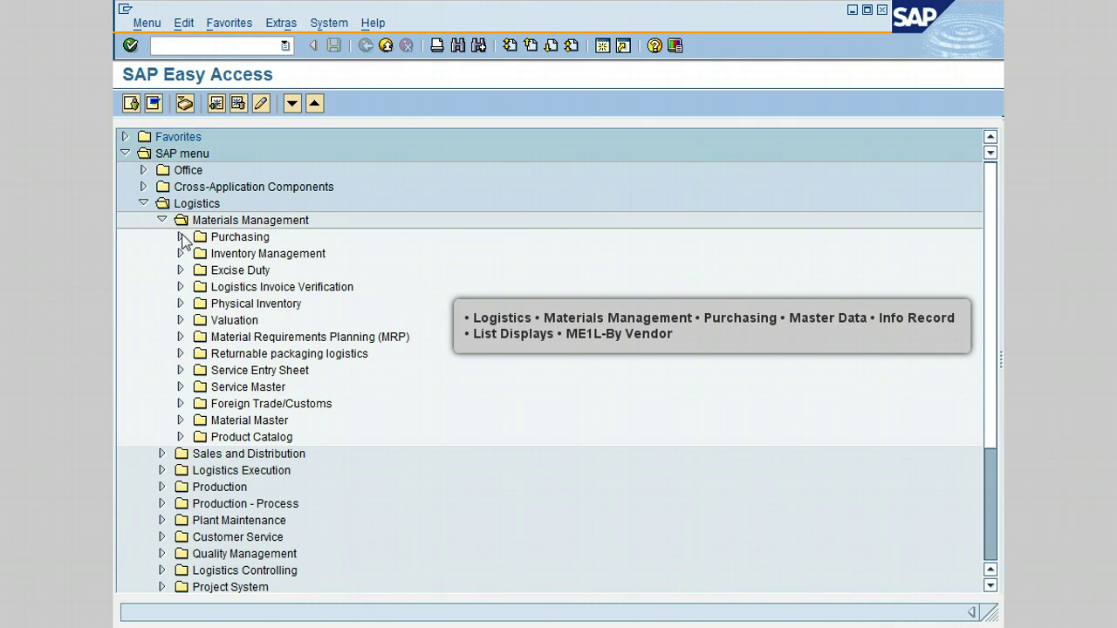
click(181, 238)
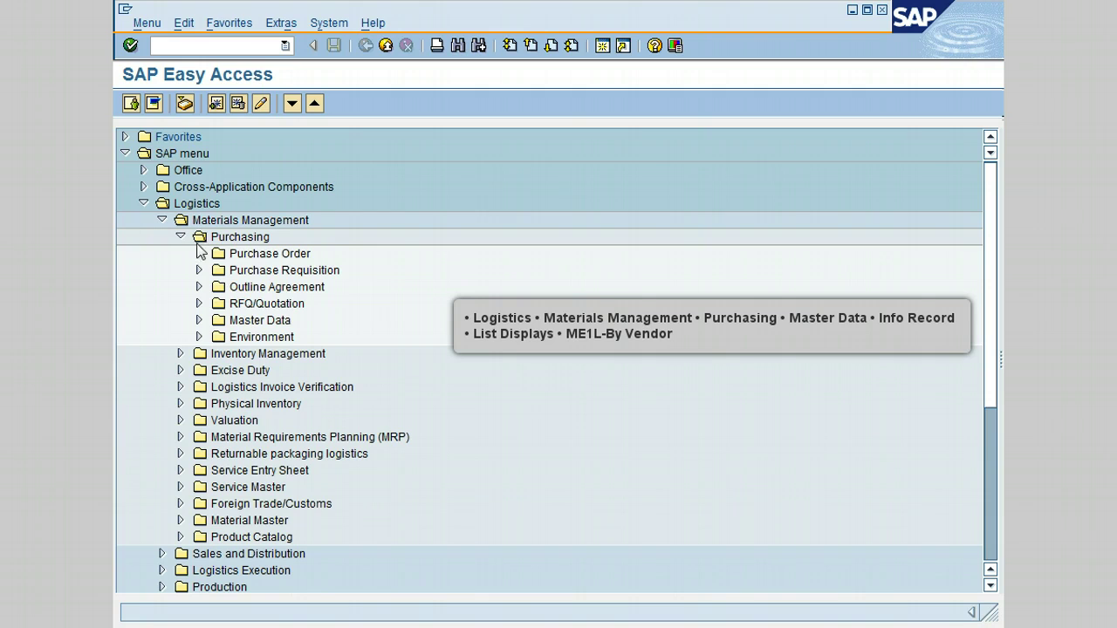
click(198, 320)
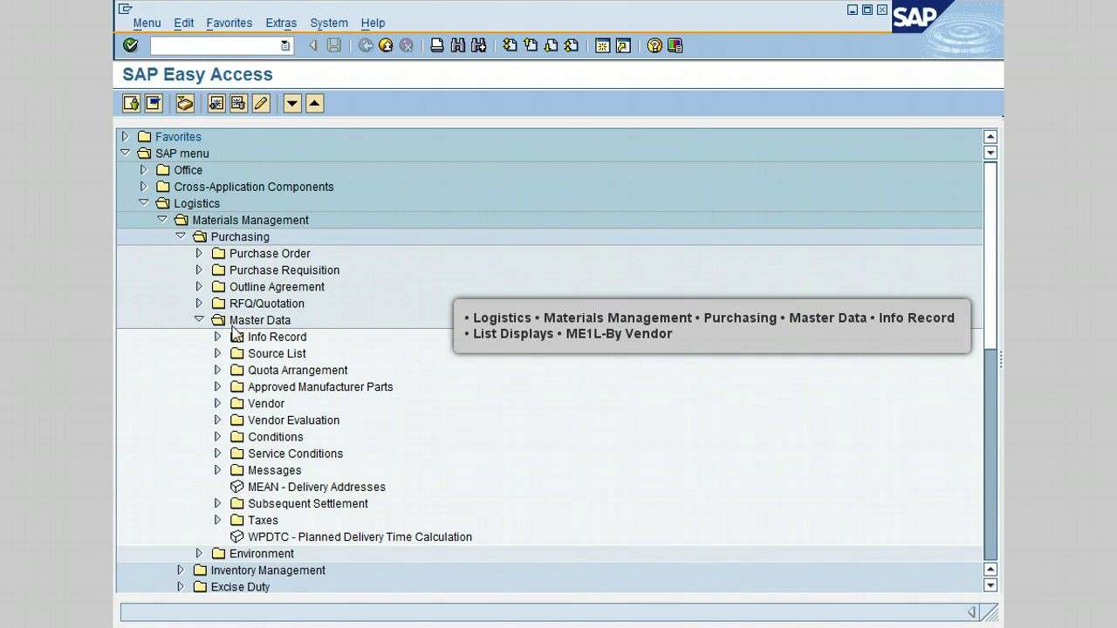
click(217, 337)
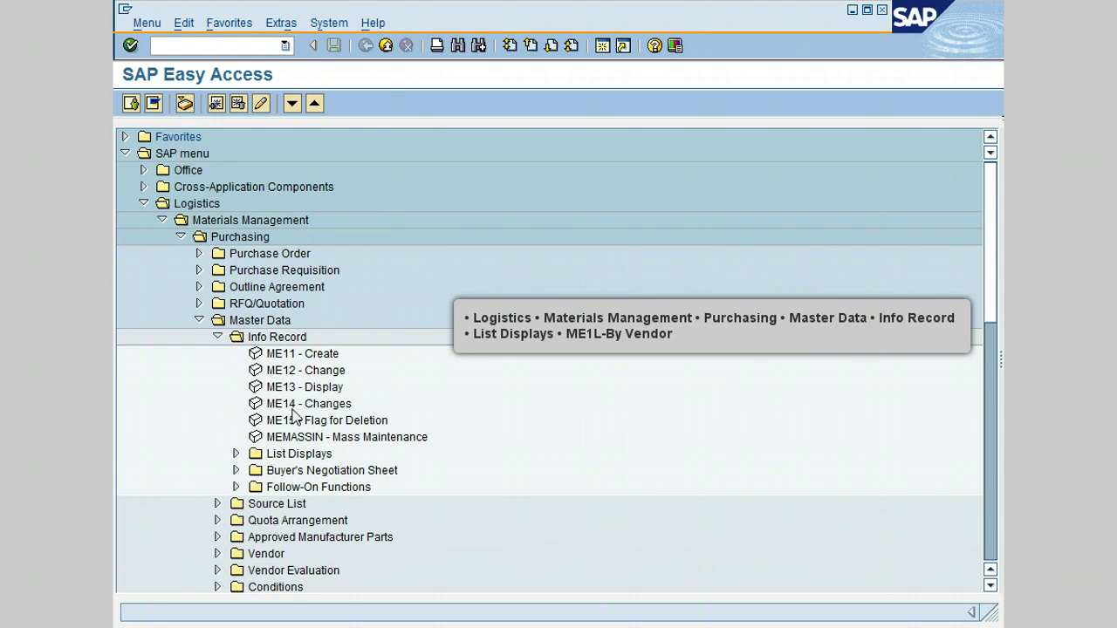
click(235, 454)
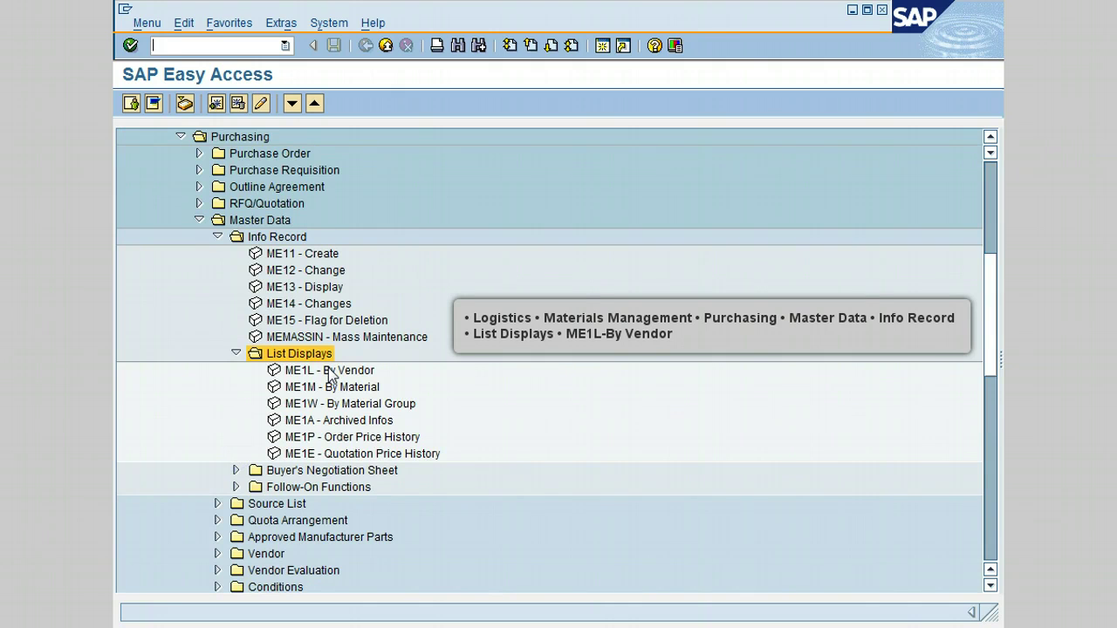
click(330, 371)
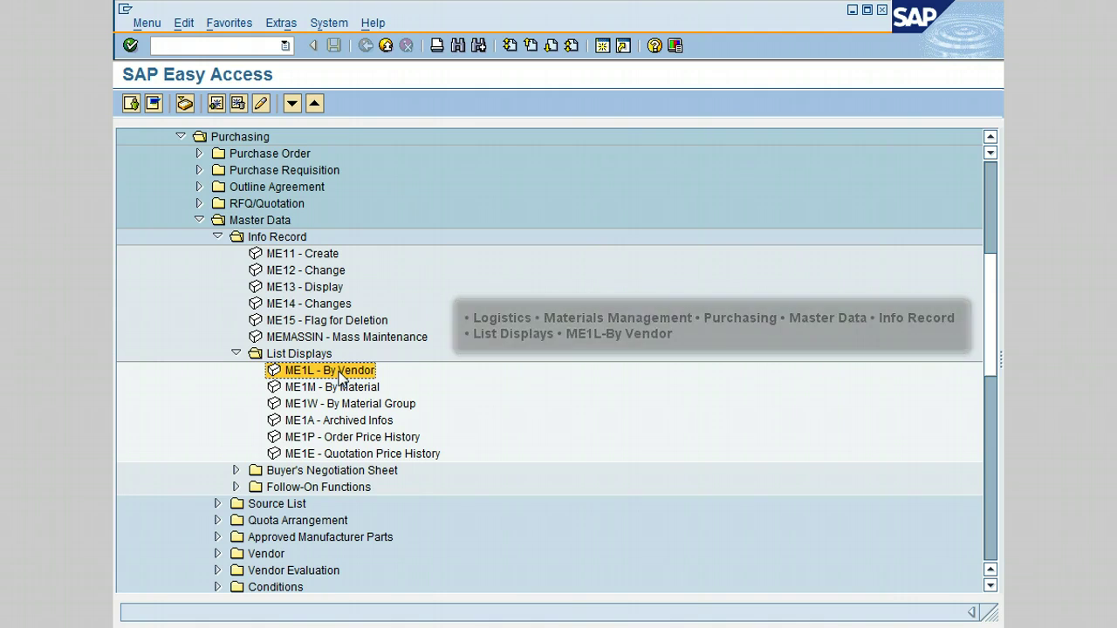
double_click(340, 374)
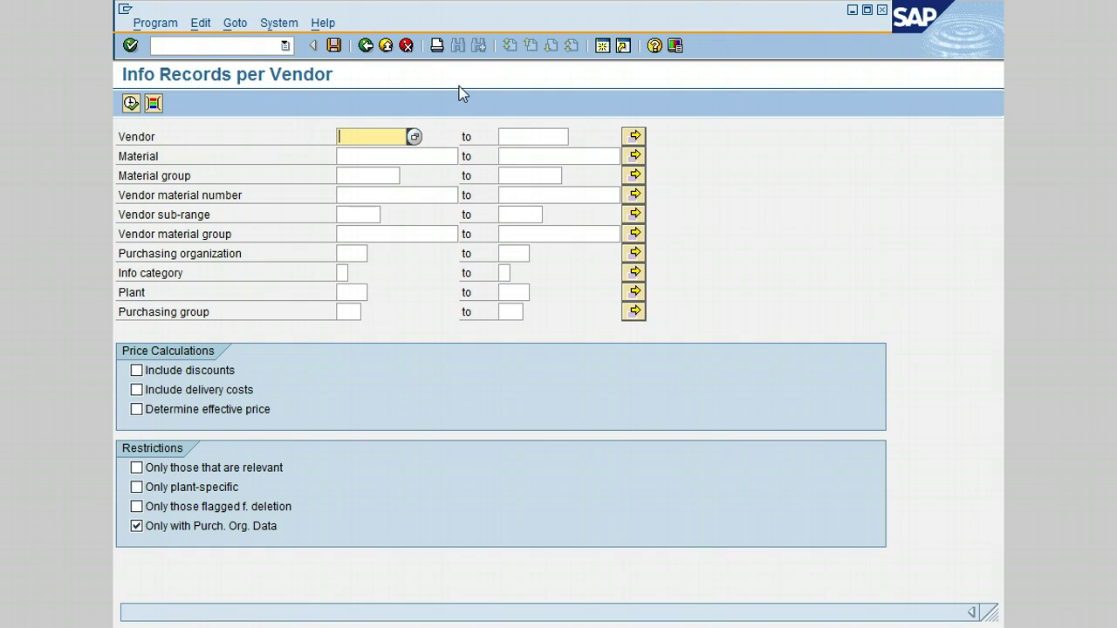
Restrict the info record selection to purchasing organization 3000 and plant 3100
click(345, 253)
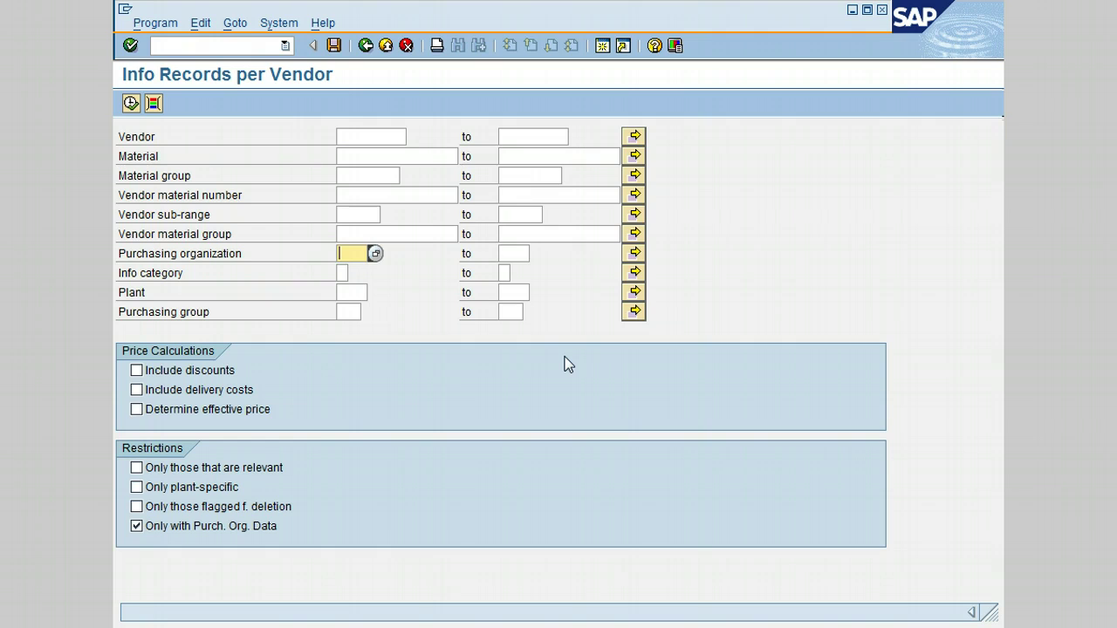
text(300)
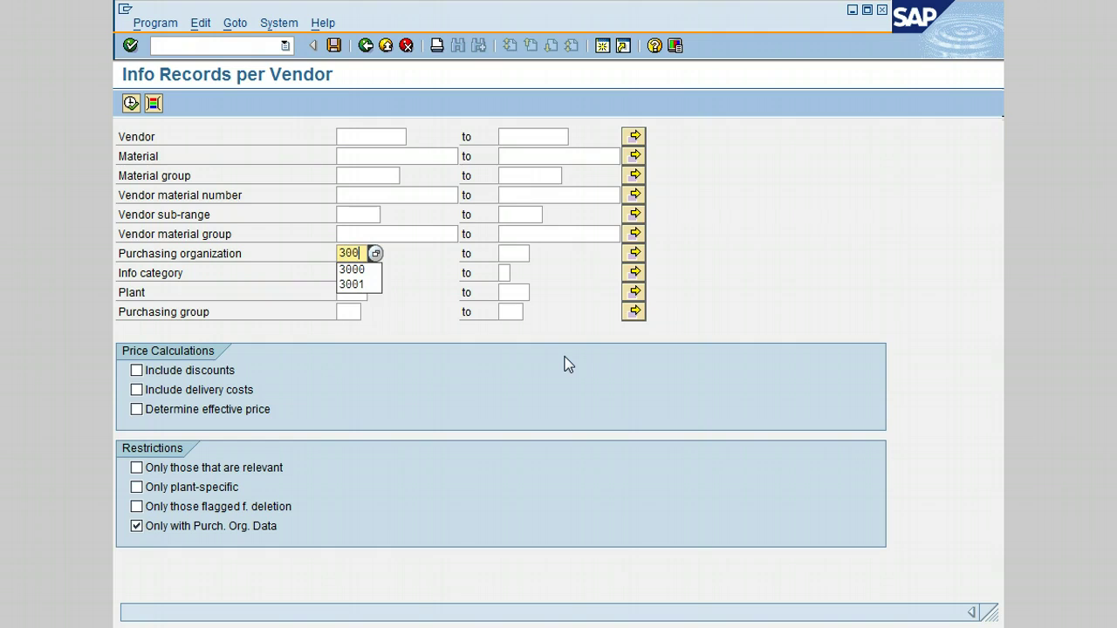
text(0)
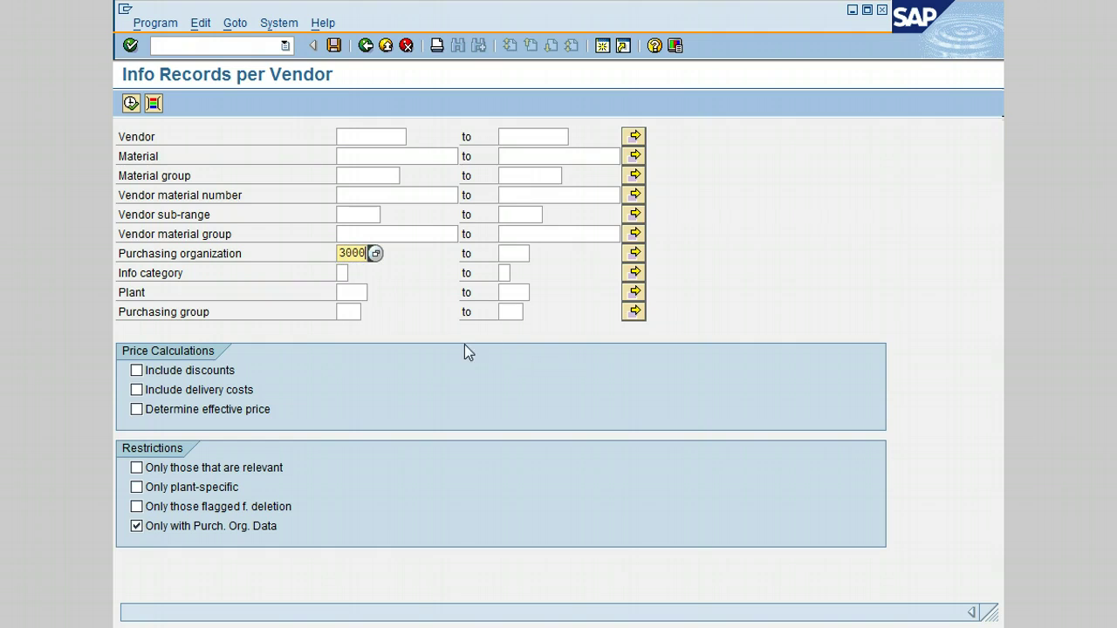
click(366, 291)
text(3100)
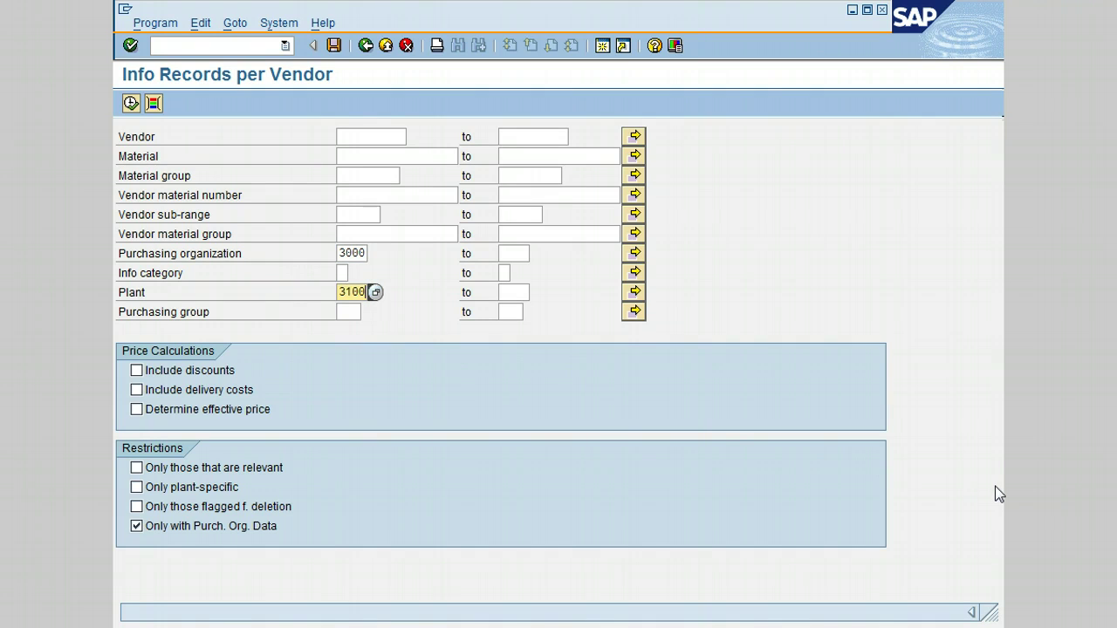
Remove the Only with Purch. Org. Data restriction and execute the info records per vendor report
click(343, 332)
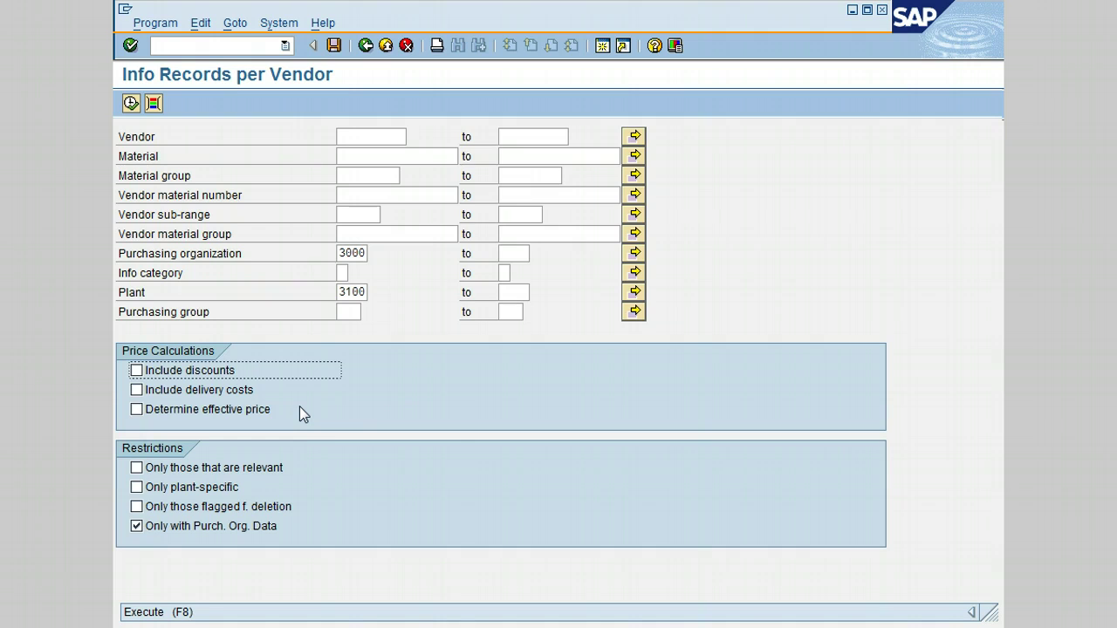
click(325, 525)
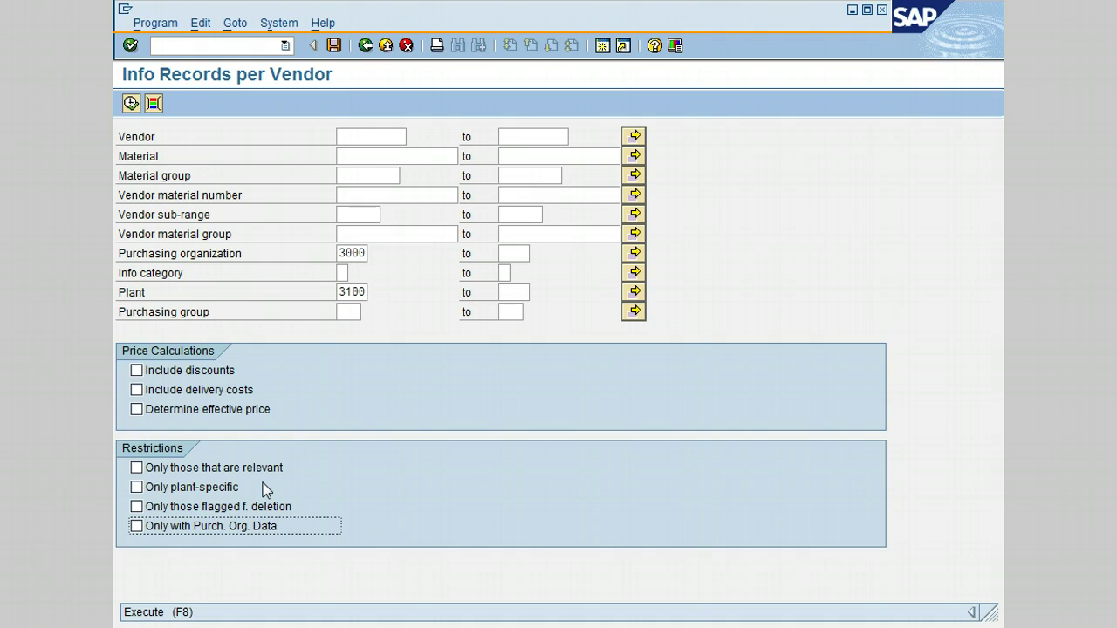
click(326, 506)
click(327, 507)
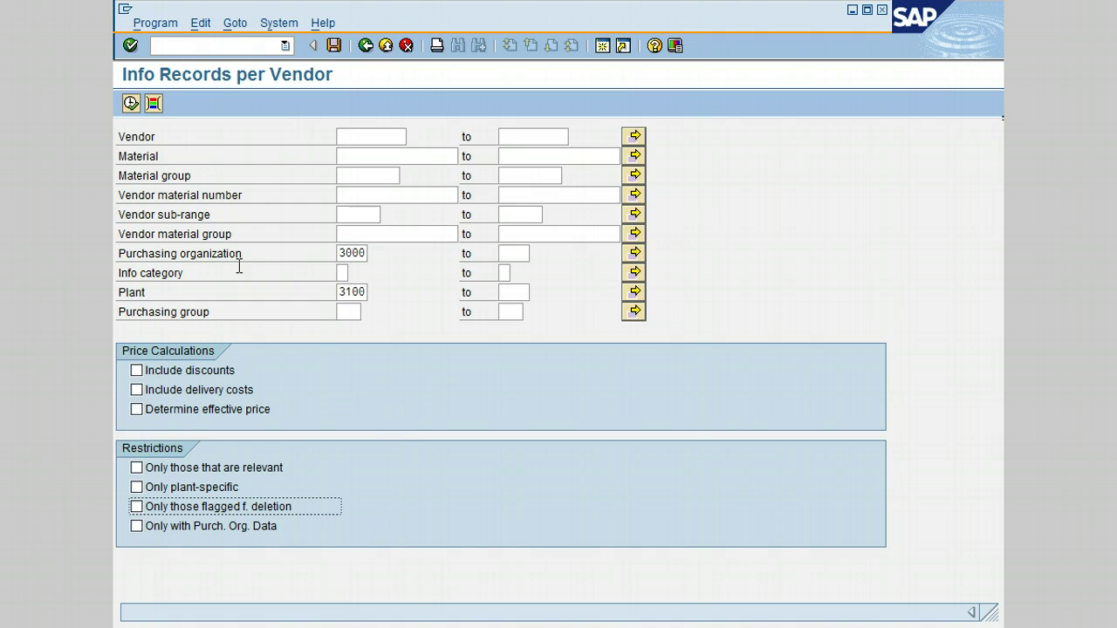
click(130, 104)
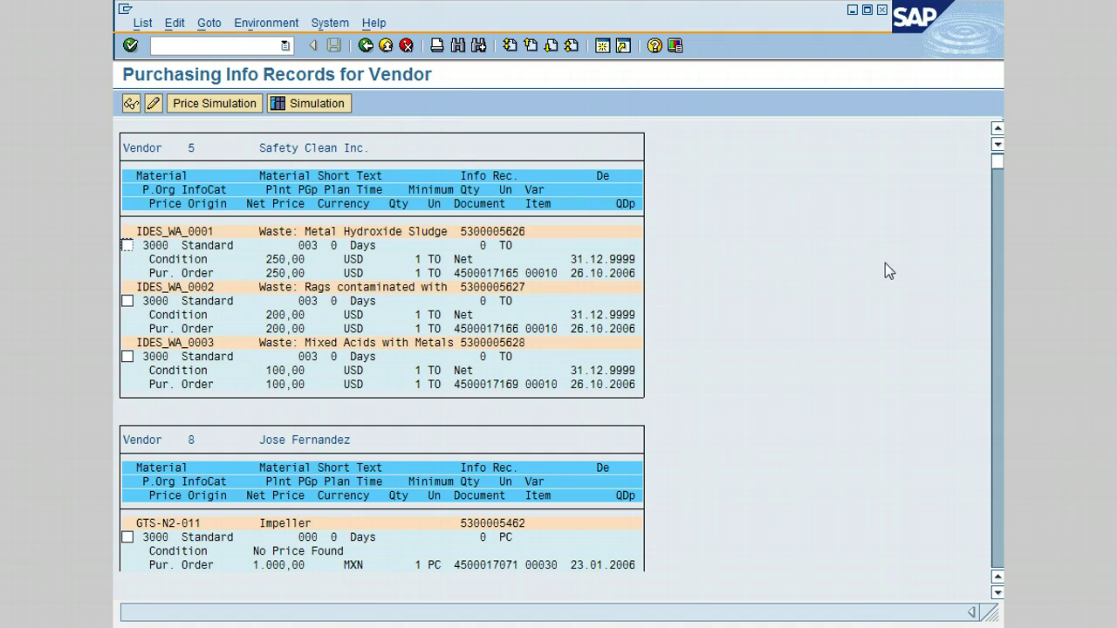
Browse the purchasing info records list by vendor through to its last page and return to the first page
click(999, 543)
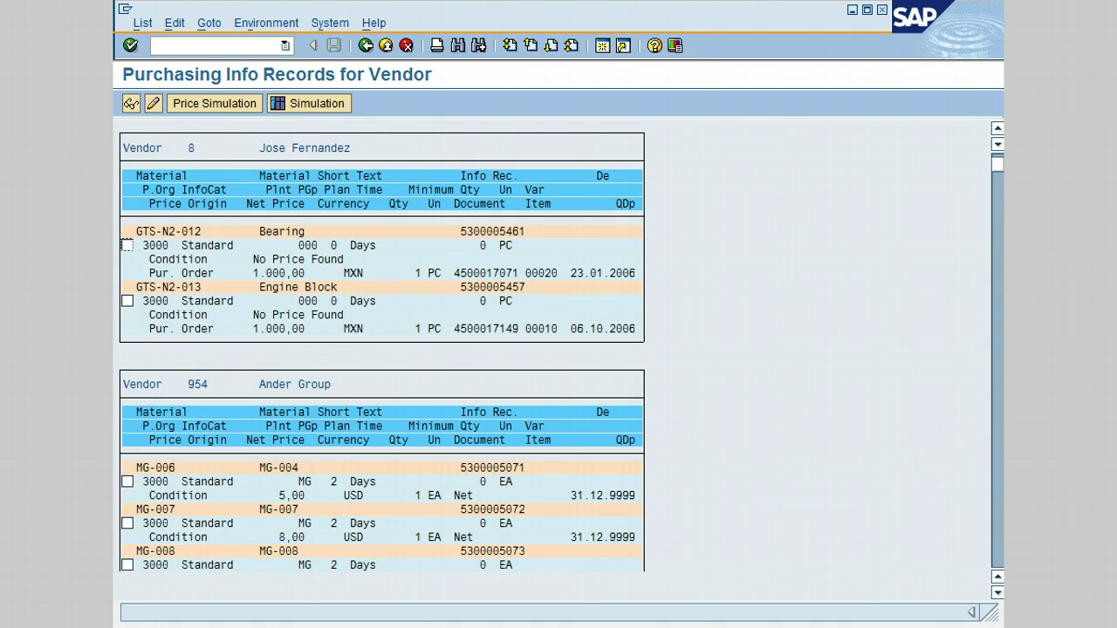
click(996, 538)
click(996, 538)
click(995, 538)
click(996, 538)
click(995, 537)
click(997, 158)
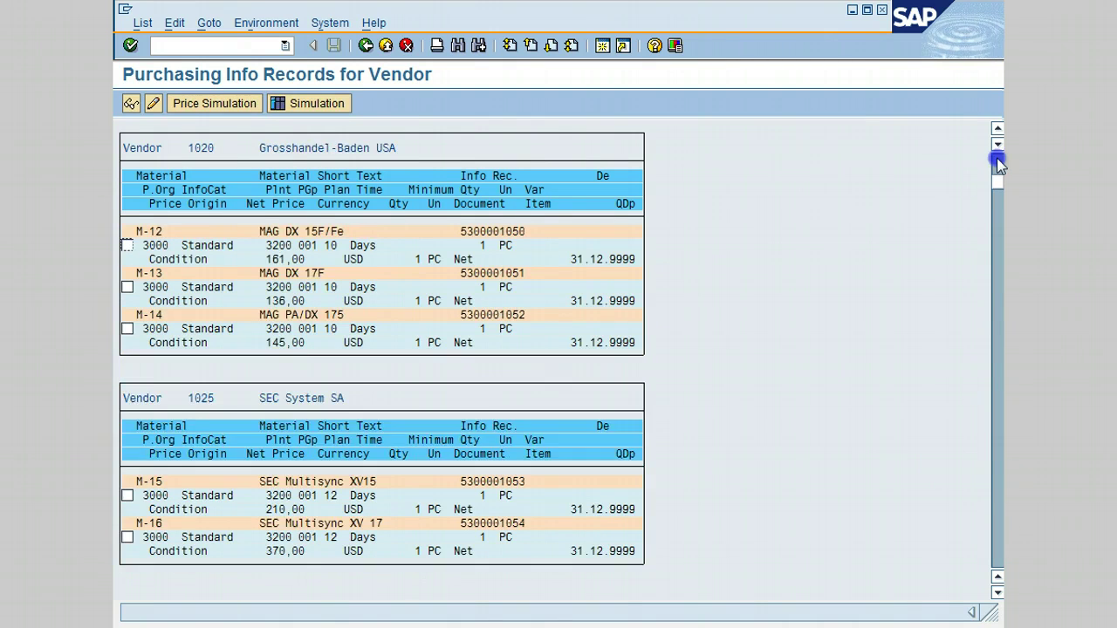
click(997, 158)
click(998, 154)
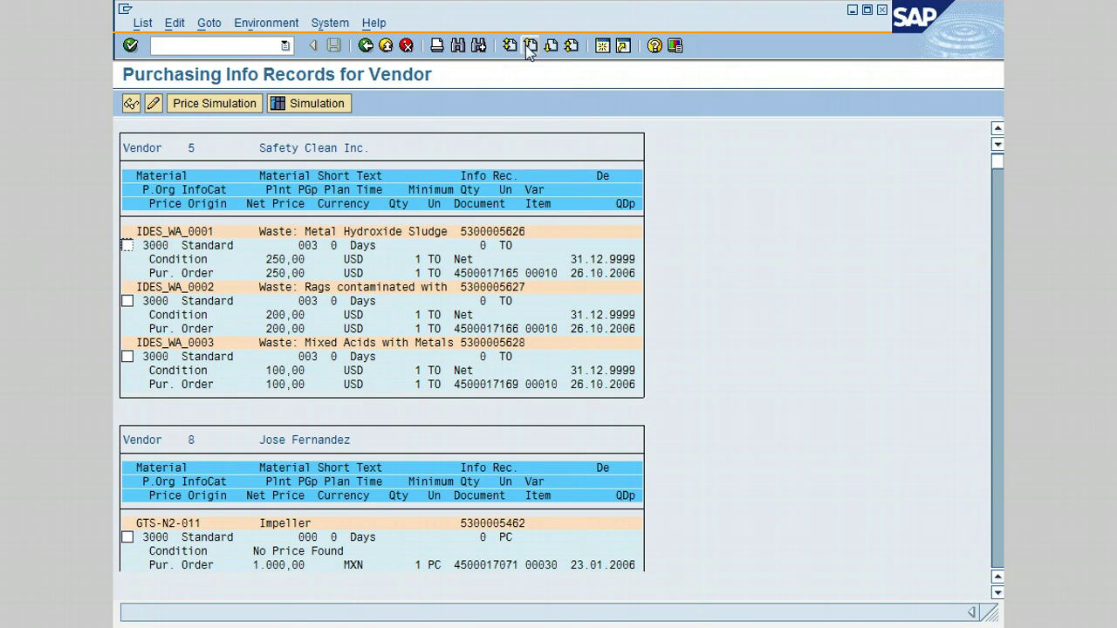
click(552, 48)
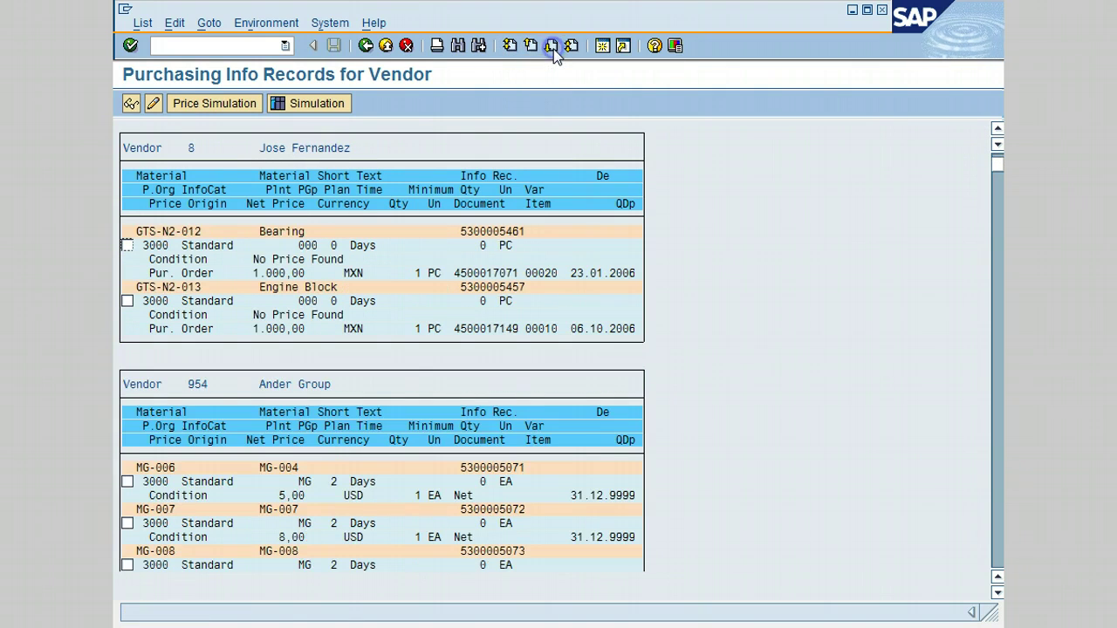
click(573, 47)
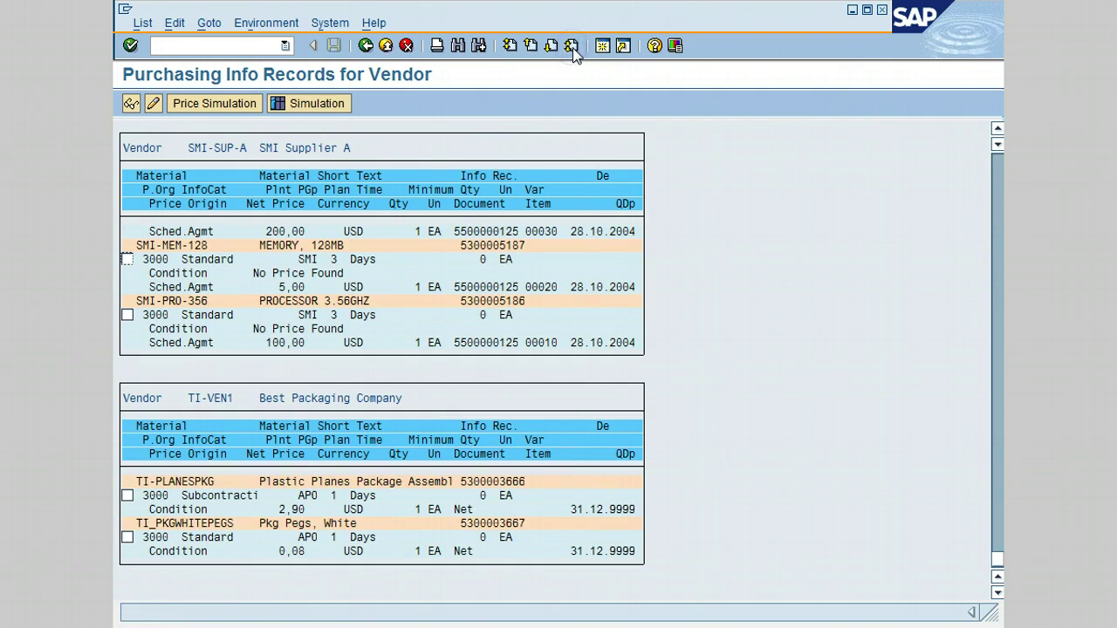
click(510, 47)
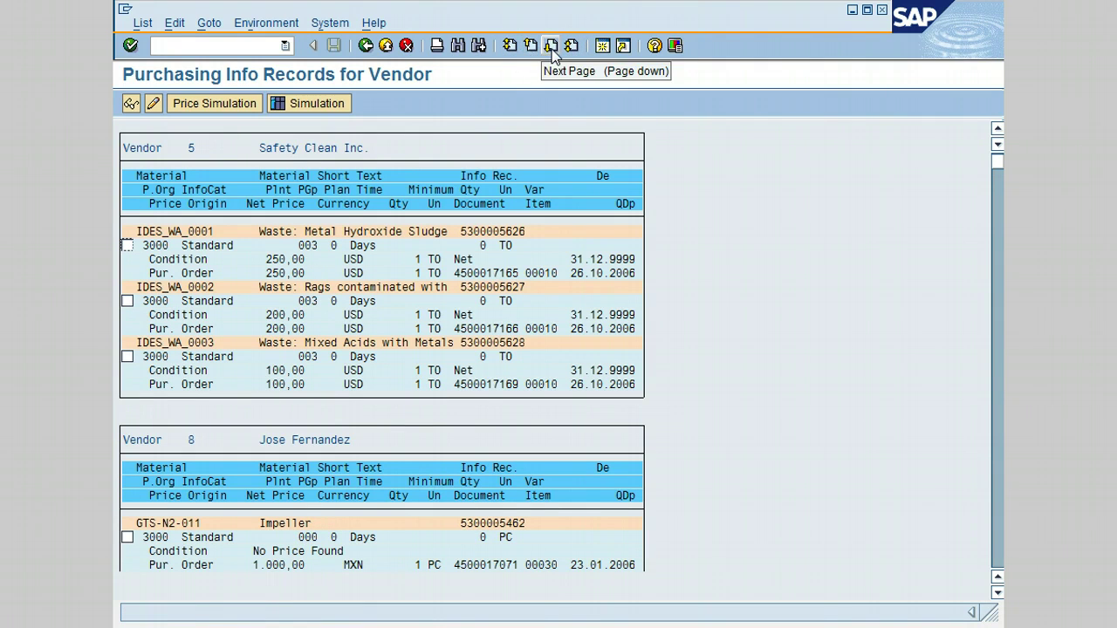
Display the info record for material MG-006 of vendor Ander Group, and return to the list
click(552, 51)
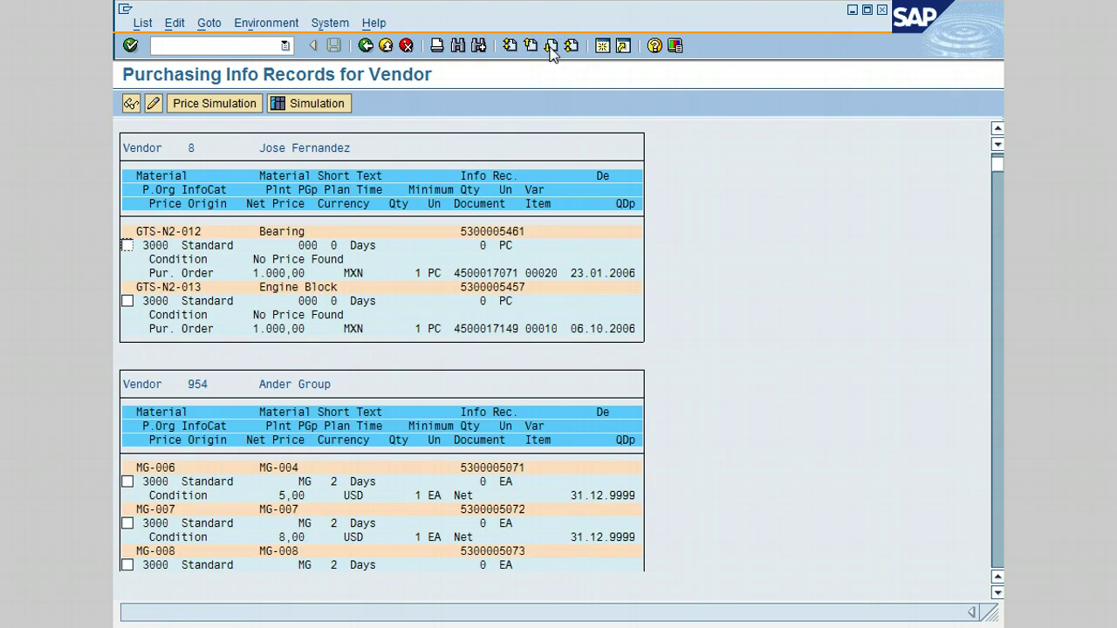
click(128, 482)
click(131, 103)
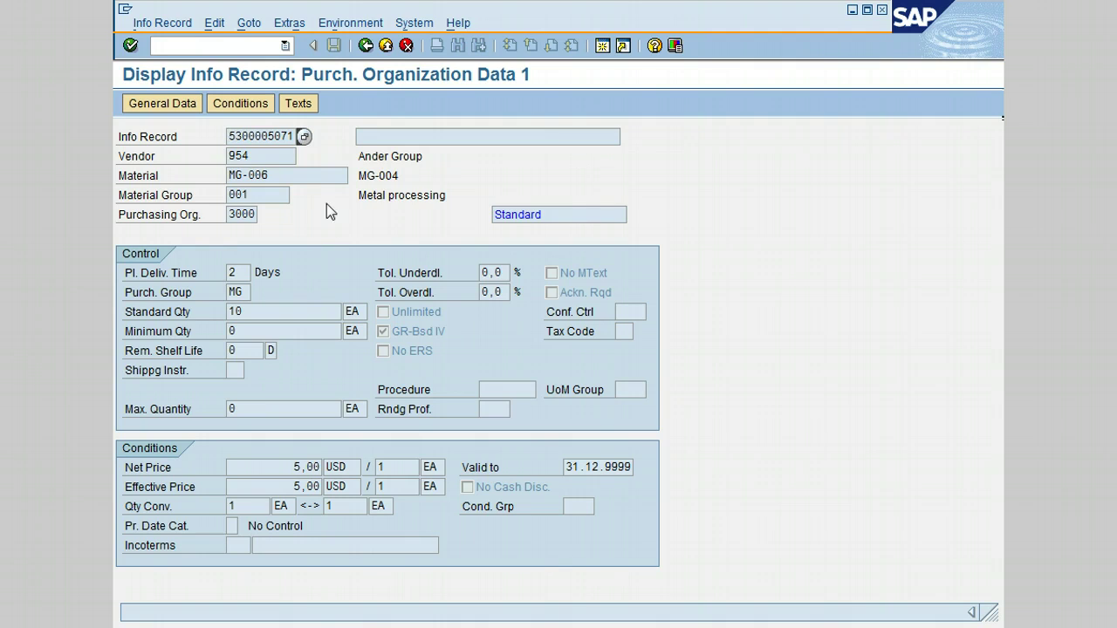
click(364, 46)
Open the MG-006 info record of Ander Group in change mode to view its editable fields, and return to the list
click(127, 482)
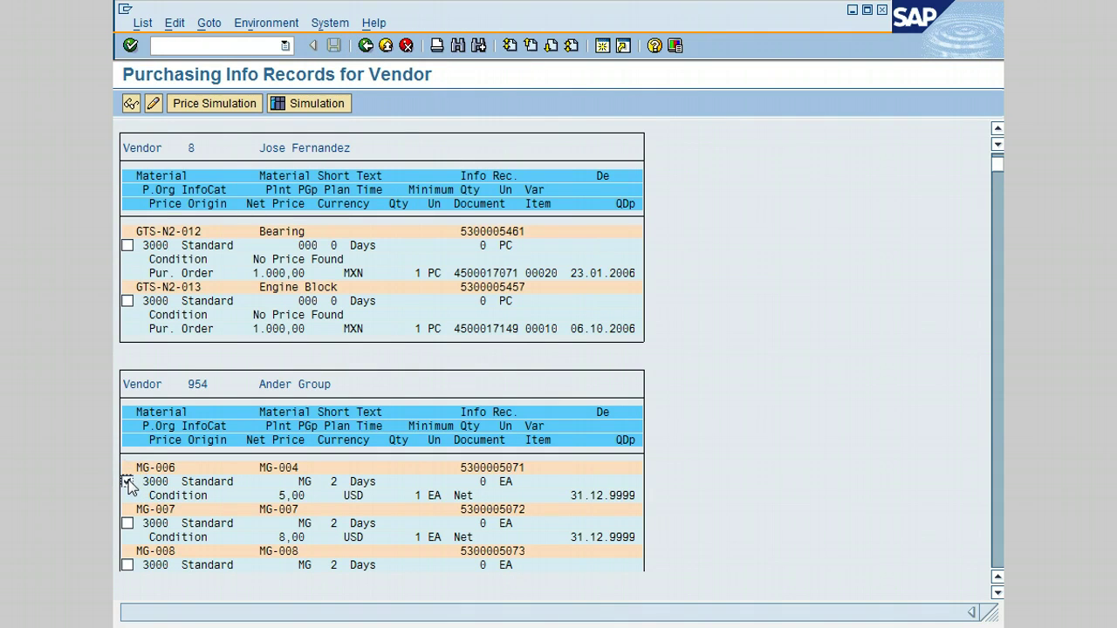
click(153, 104)
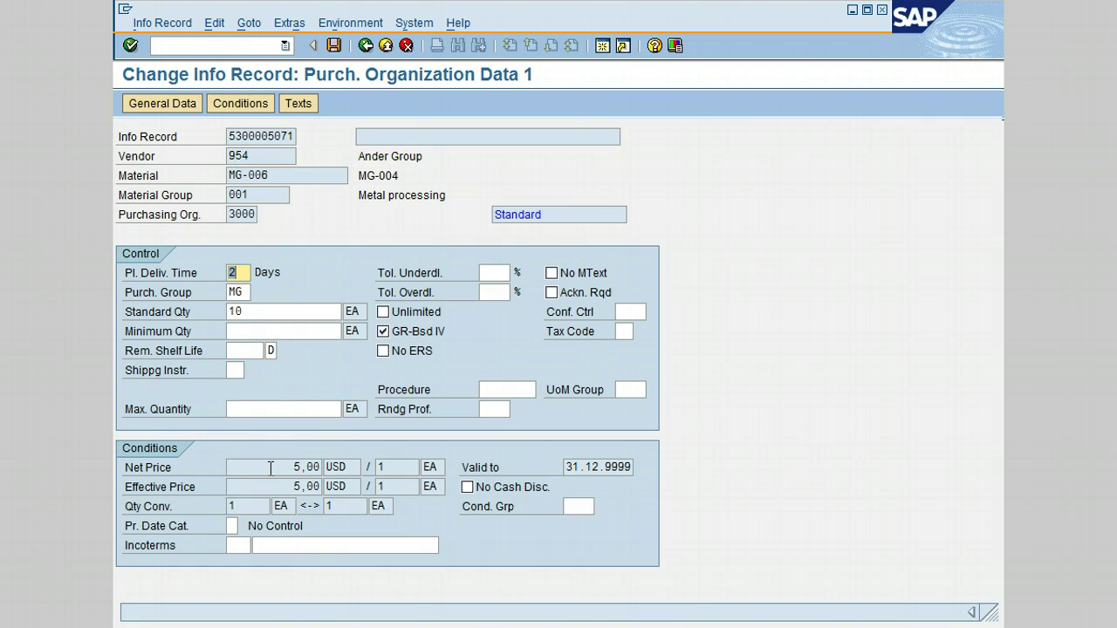
click(365, 46)
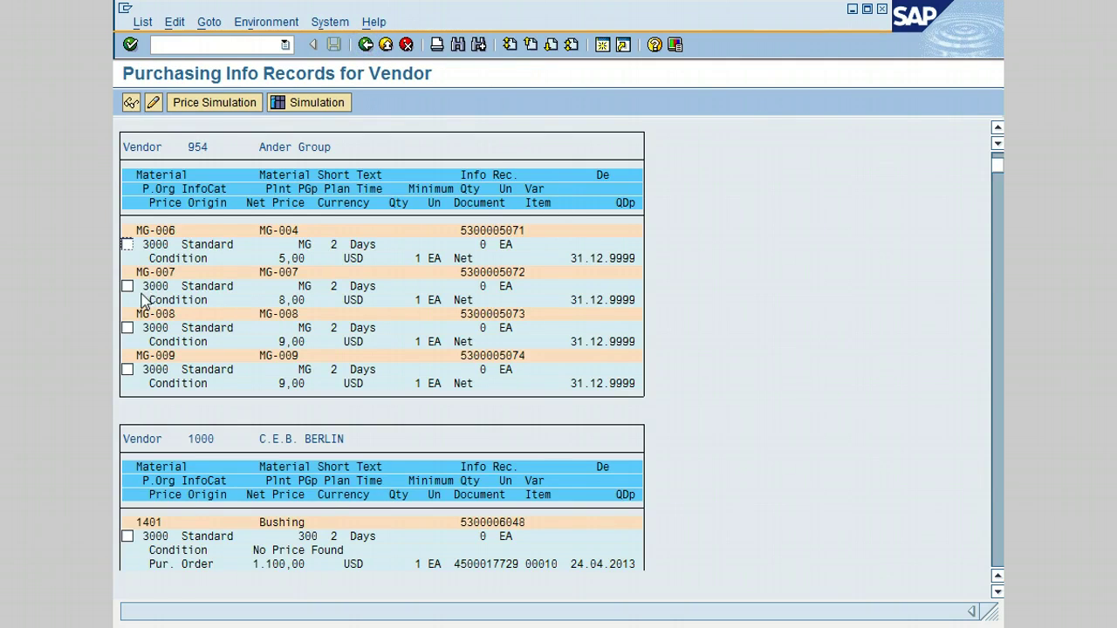
Run a price simulation for Ander Group's material MG-006 with a quantity of 4 and delivery costs included
click(128, 245)
click(214, 103)
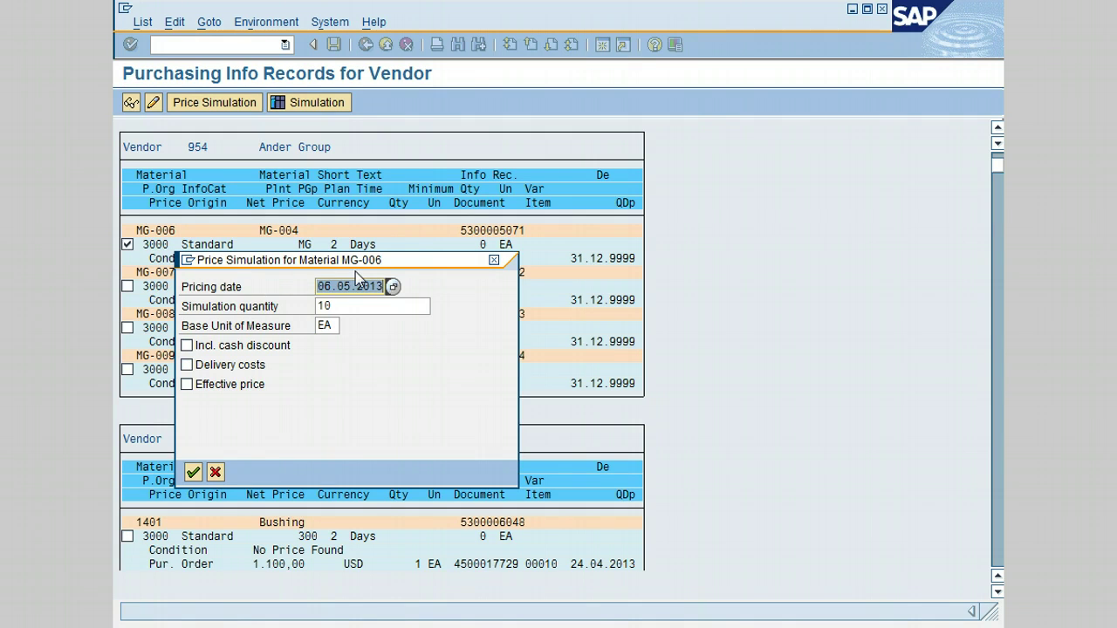
drag(403, 262, 565, 297)
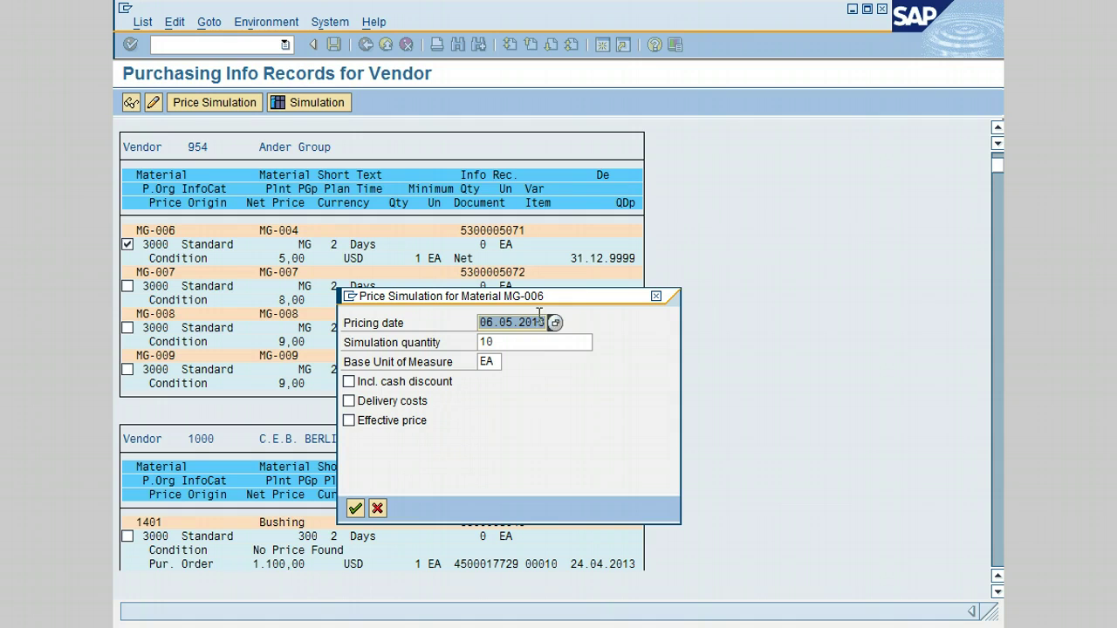
drag(506, 342, 404, 334)
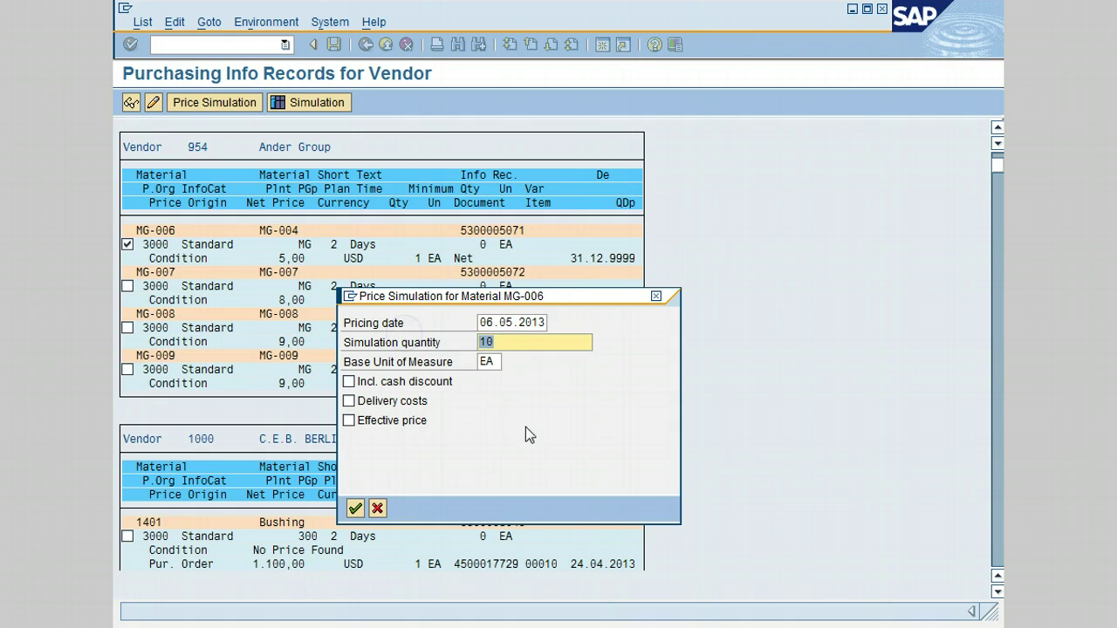
text(4)
key(Tab)
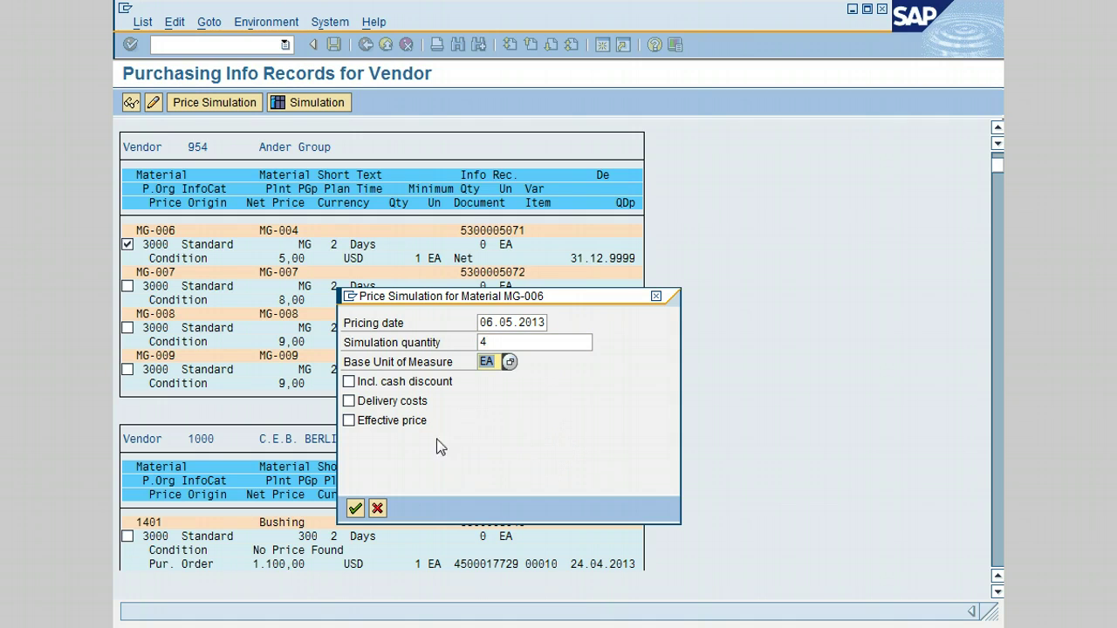
click(349, 401)
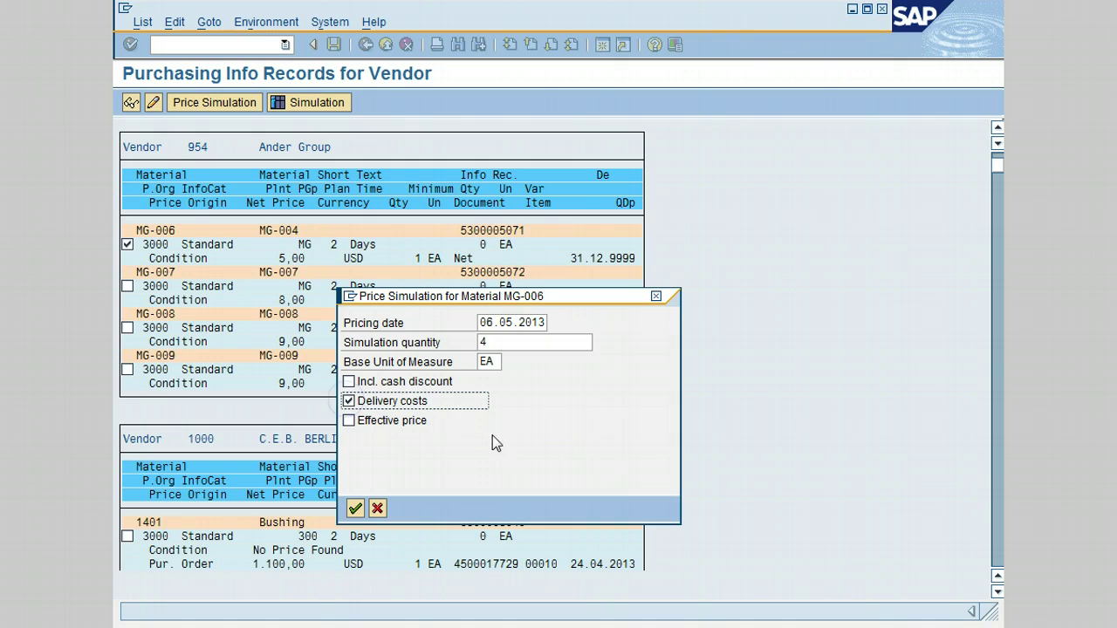
click(355, 509)
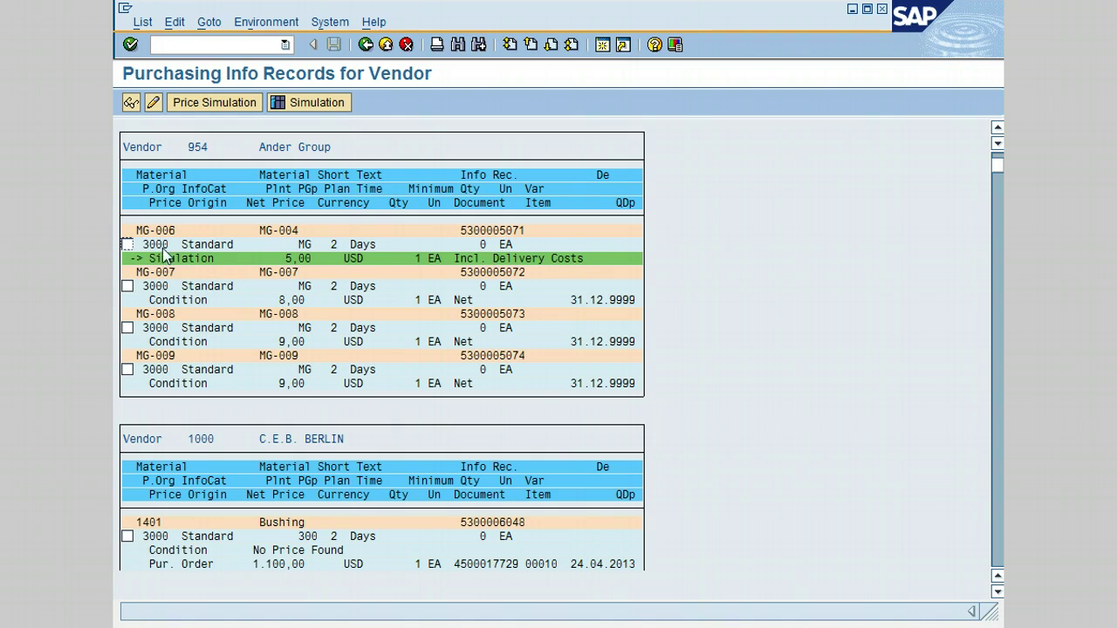
Run another price simulation for Ander Group's material MG-006 with the effective price option enabled in addition to delivery costs
click(127, 244)
click(216, 102)
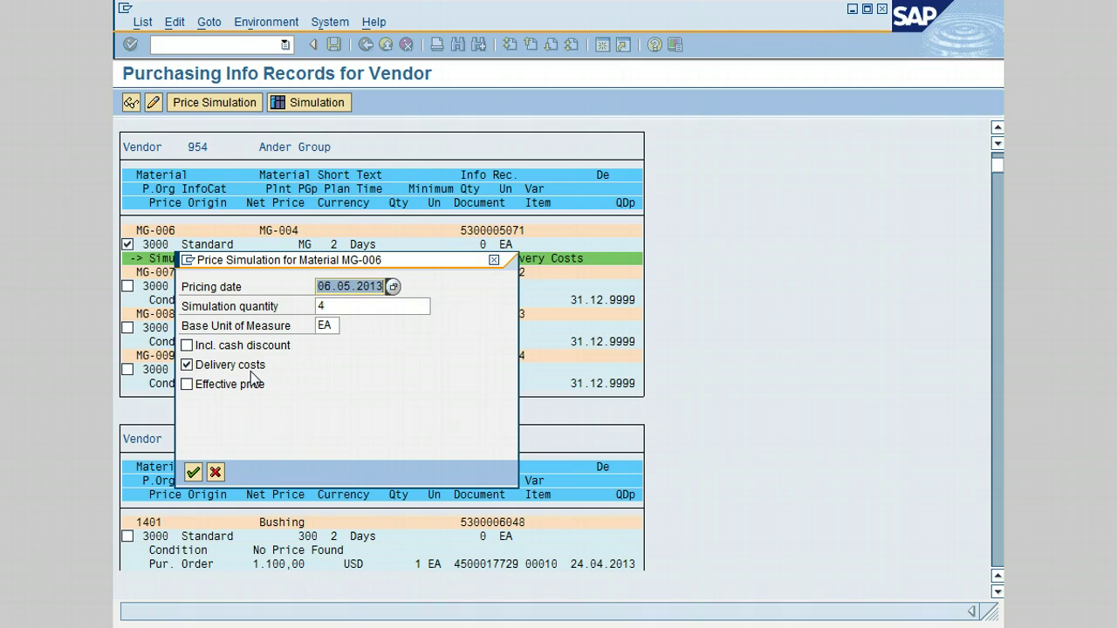
click(187, 384)
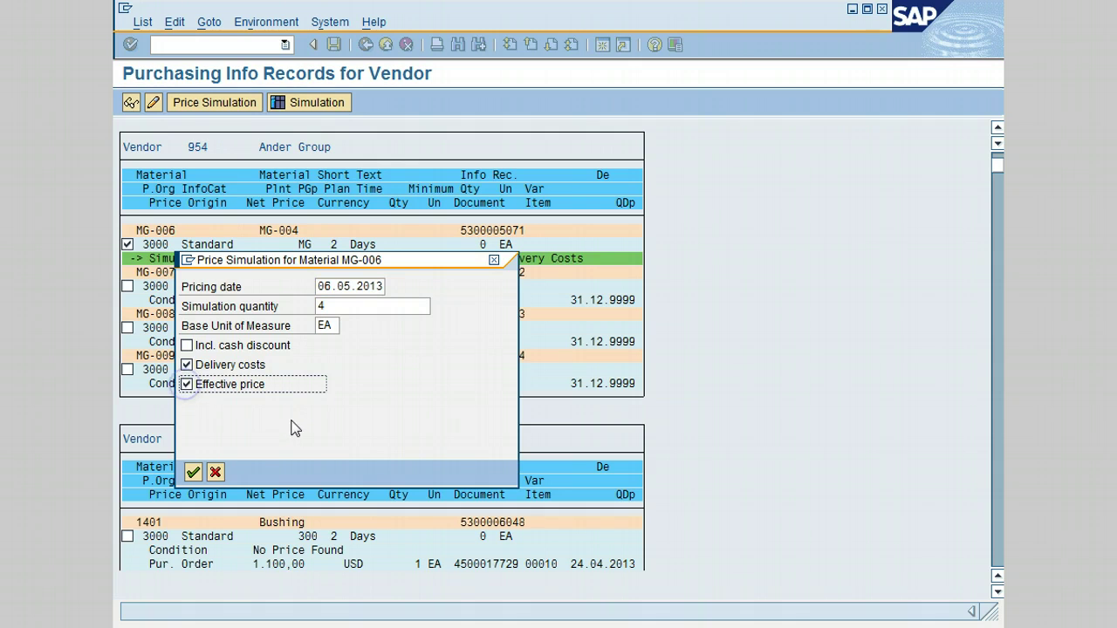
click(192, 473)
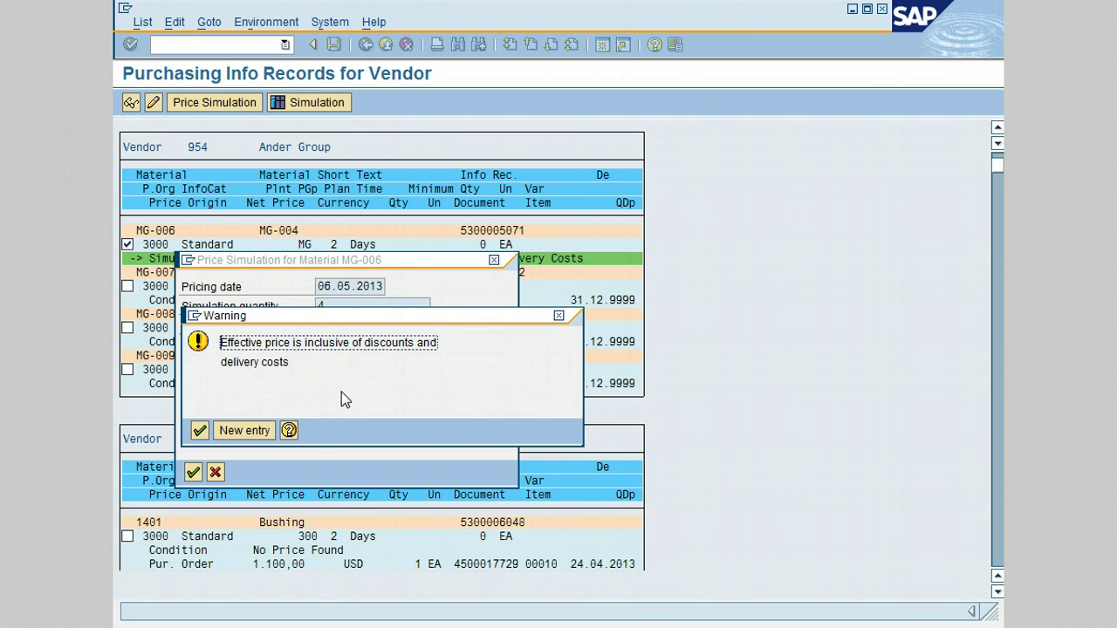
click(557, 318)
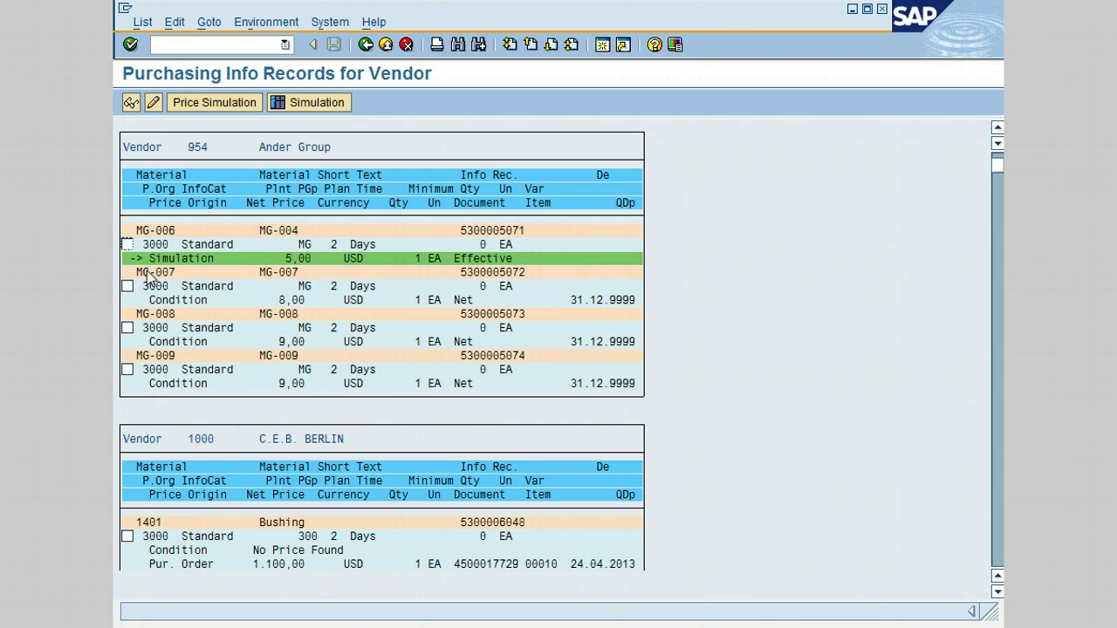
Rerun the price simulation for Ander Group's MG-006 with delivery costs instead of effective price, and exit the list to SAP Easy Access
click(127, 245)
click(224, 102)
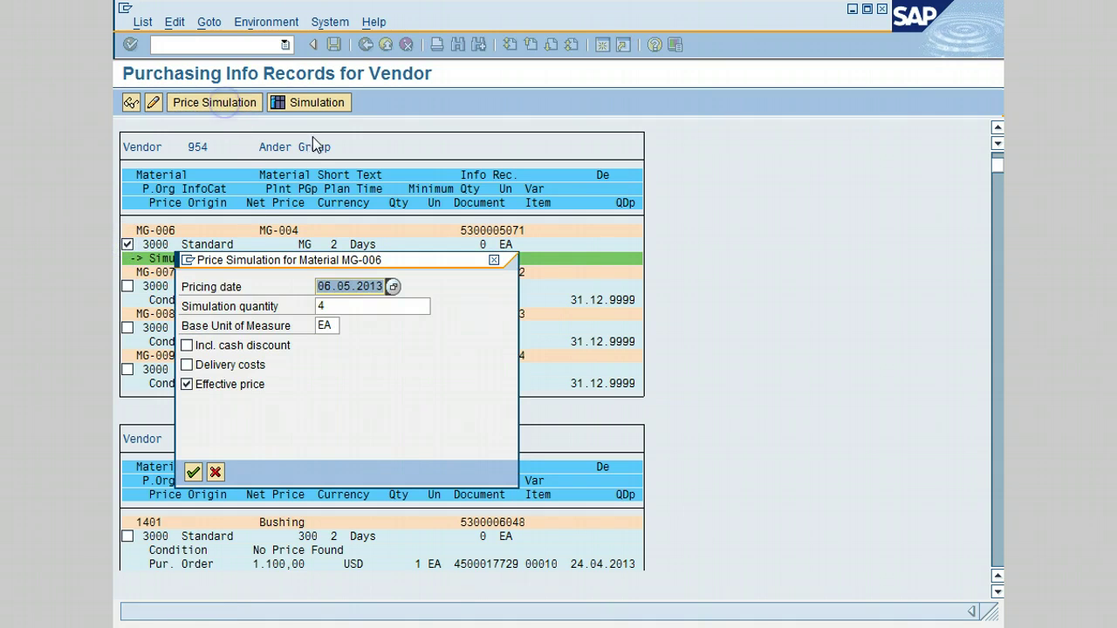
click(187, 365)
click(187, 365)
click(187, 364)
click(188, 384)
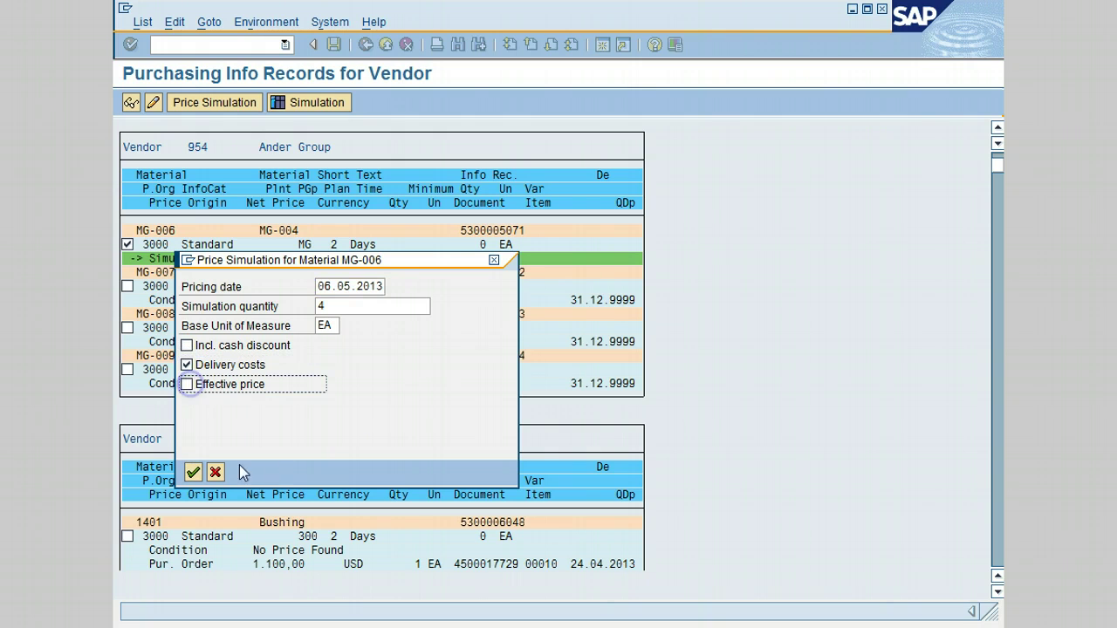
click(192, 473)
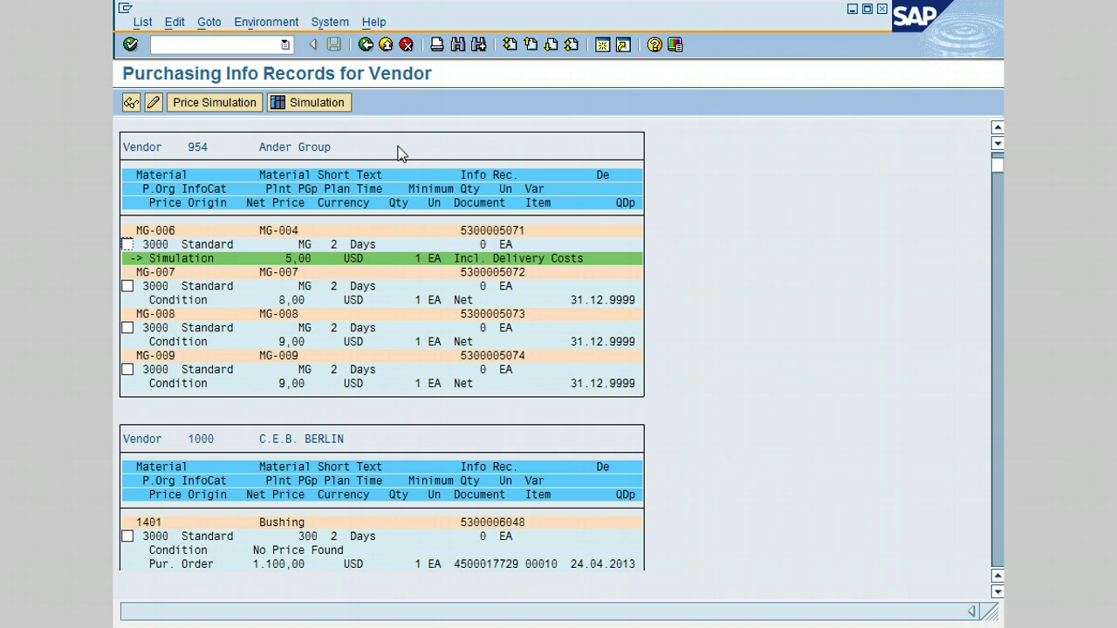
click(385, 45)
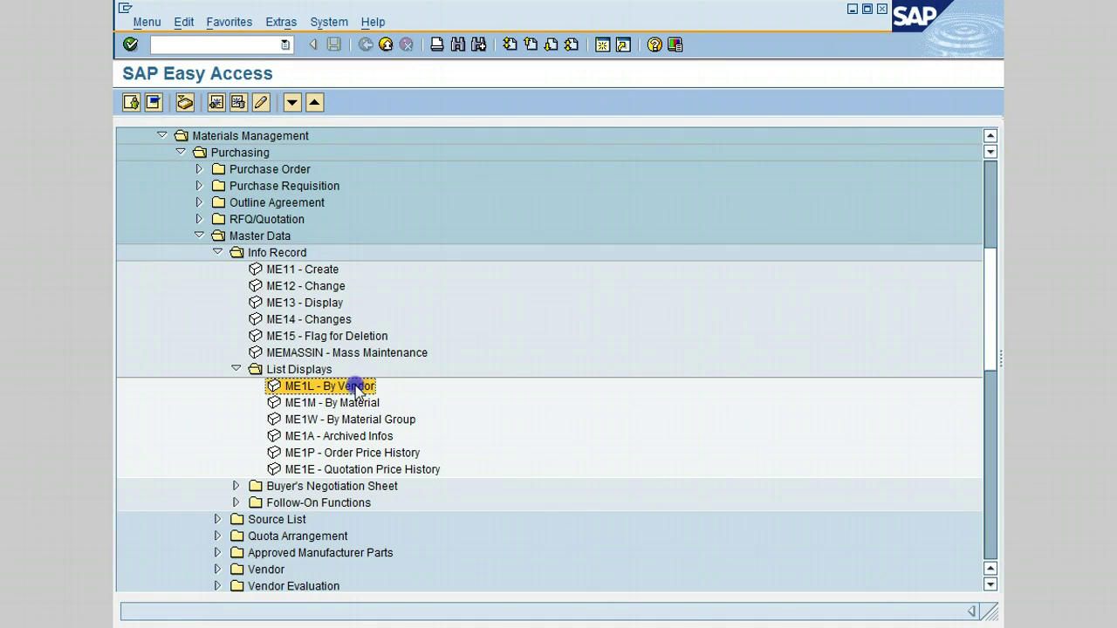